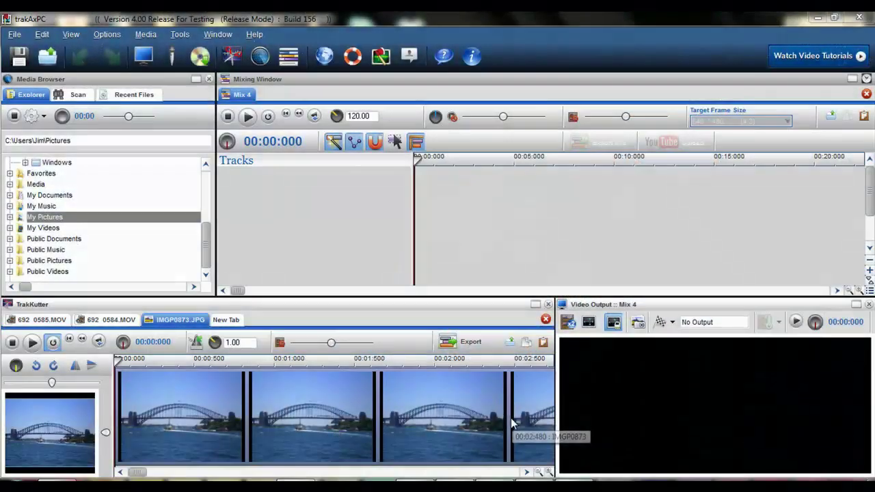
# Expand My Pictures in the Explorer tab to list subfolders such as Australia-Asia-Trip-July and Easter
pyautogui.click(10, 216)
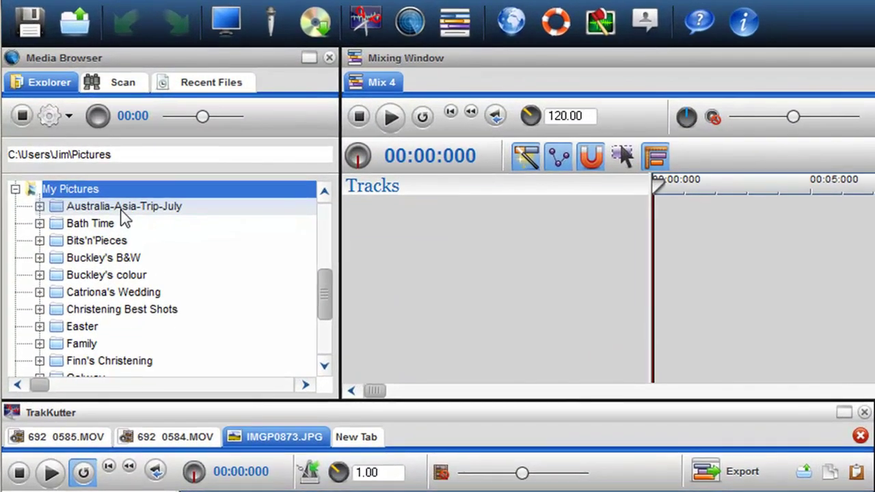
# Create a slideshow from the photo folder: 37 photos, 2.510 per photo, 0.172 crossfades
pyautogui.rightClick(79, 180)
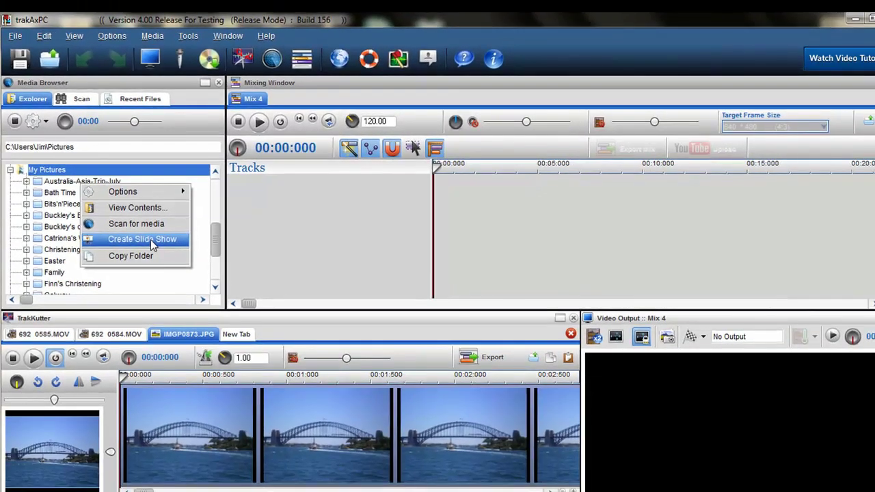
pyautogui.click(214, 293)
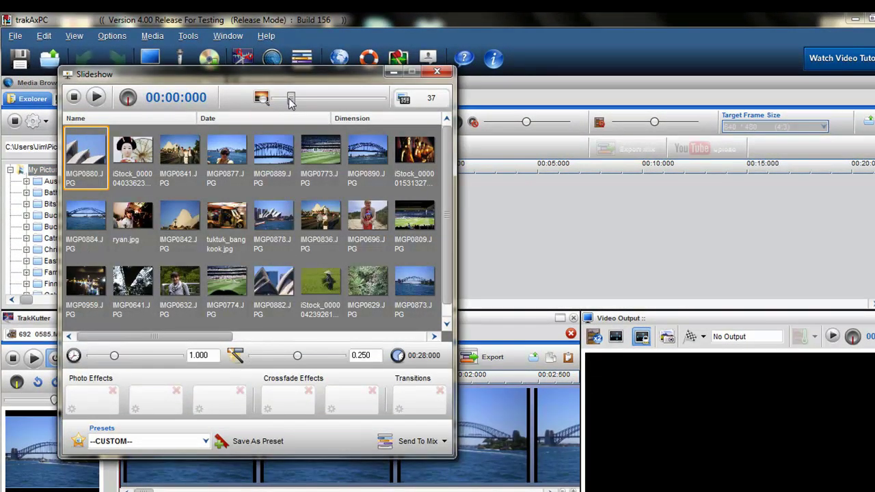
pyautogui.moveTo(290, 101)
pyautogui.mouseDown()
pyautogui.moveTo(321, 101)
pyautogui.moveTo(286, 101)
pyautogui.mouseUp()
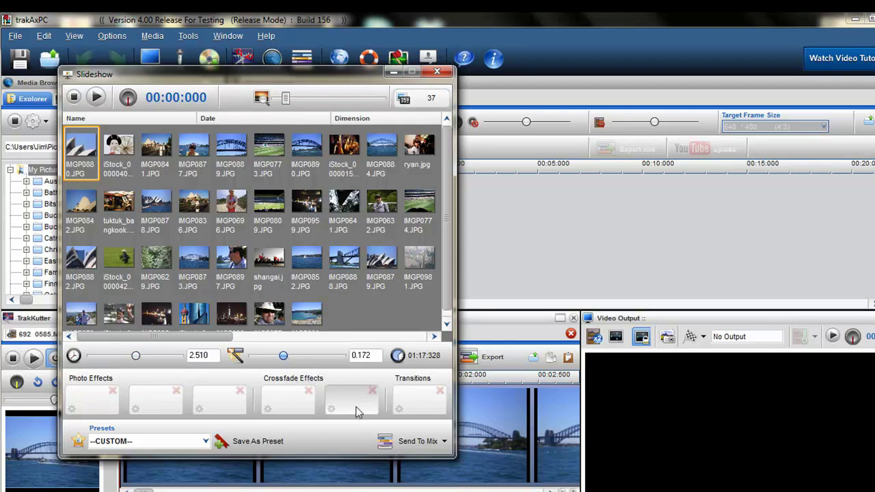
pyautogui.click(402, 442)
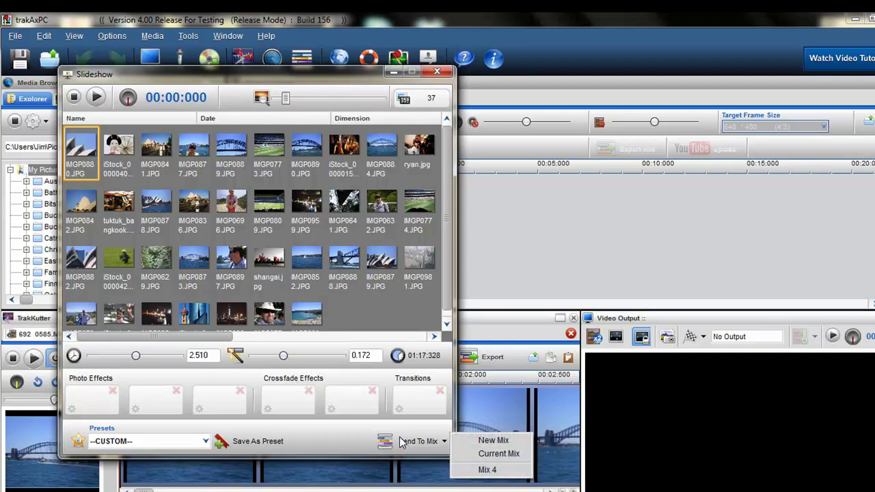
# Send the slideshow to the current mix and move IMGP0889, IMGP0890 and IMGP0884 after IMGP0880
pyautogui.click(492, 453)
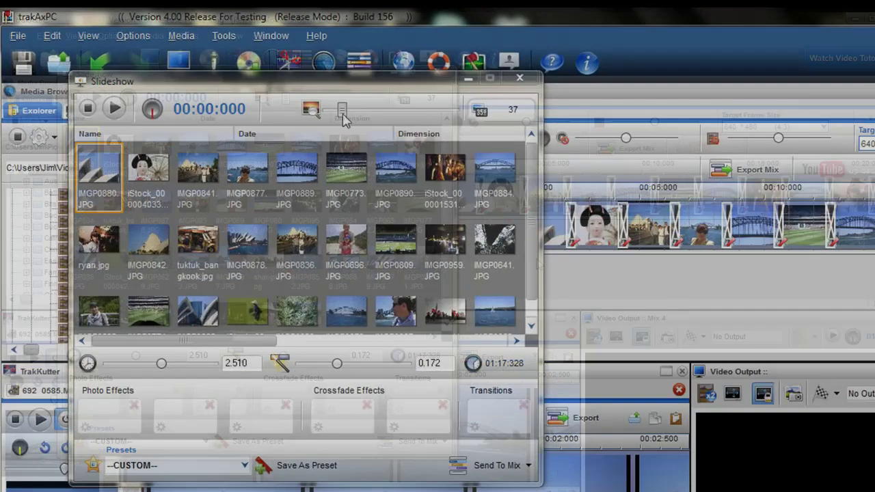
pyautogui.moveTo(347, 110); pyautogui.dragTo(356, 110)
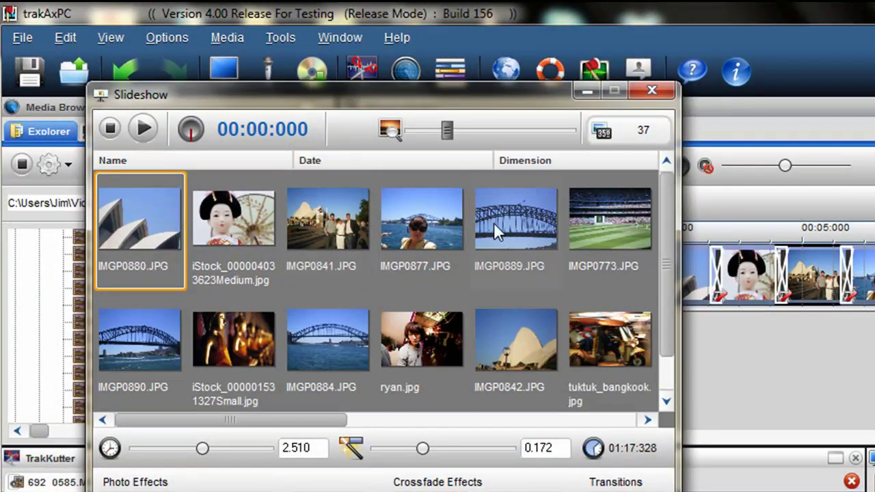
pyautogui.moveTo(375, 223); pyautogui.dragTo(191, 225)
pyautogui.click(150, 321)
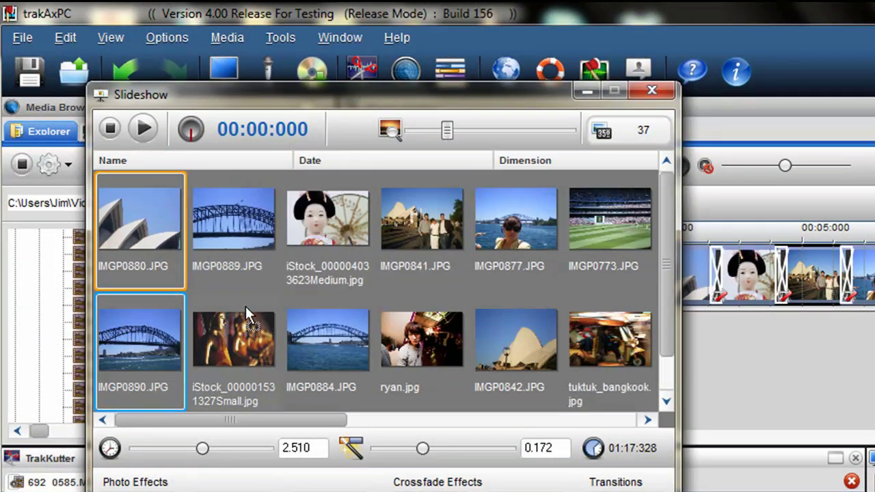
pyautogui.moveTo(313, 247); pyautogui.dragTo(313, 246)
pyautogui.moveTo(314, 346); pyautogui.dragTo(453, 258)
pyautogui.moveTo(502, 233); pyautogui.dragTo(559, 253)
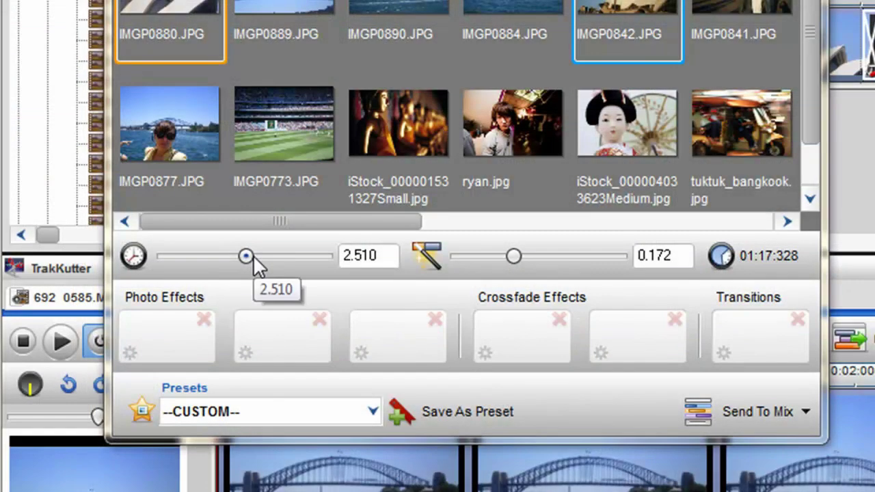
# Set each photo's duration to 2.968 and the crossfade to 0.267, totalling 01:25:775
pyautogui.moveTo(253, 255); pyautogui.dragTo(276, 255)
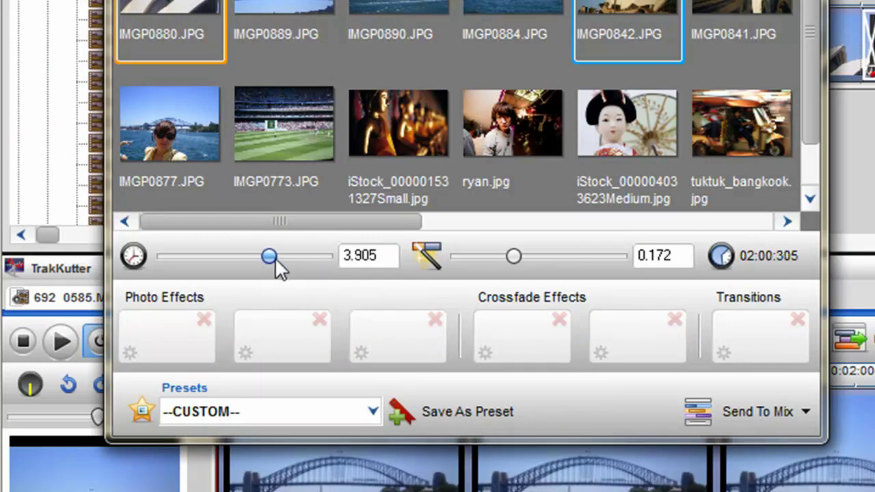
pyautogui.moveTo(275, 257); pyautogui.dragTo(259, 257)
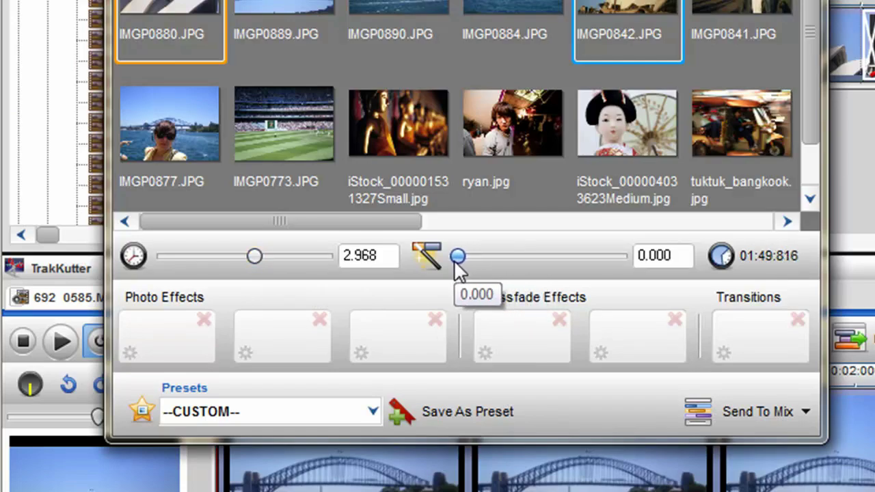
pyautogui.moveTo(493, 258); pyautogui.dragTo(547, 257)
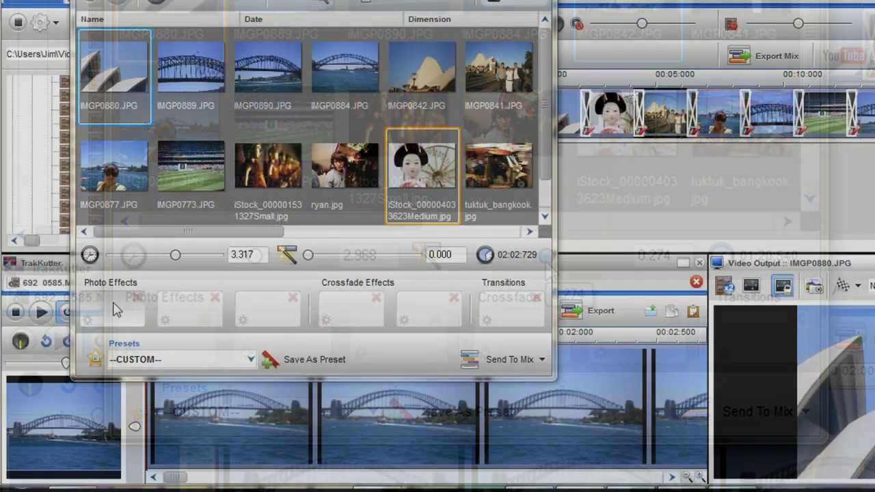
# Apply Sepia and Tinge as photo effects and Slide Out as the crossfade
pyautogui.click(116, 310)
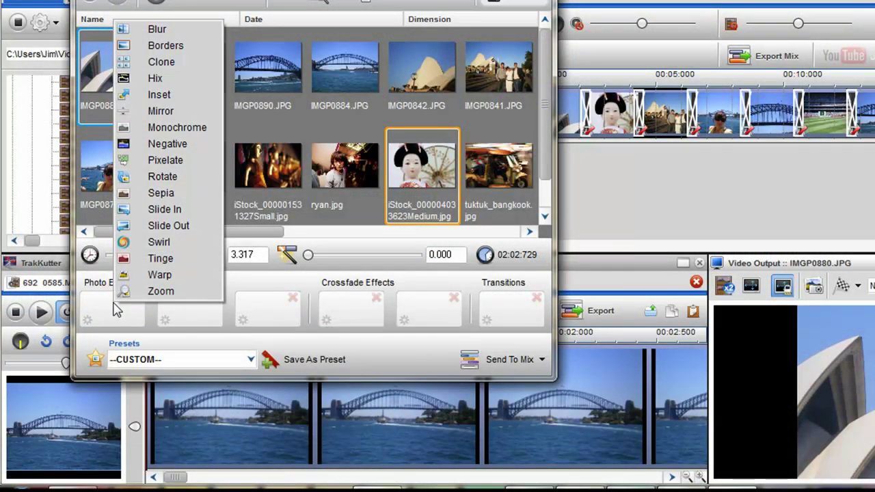
pyautogui.click(158, 193)
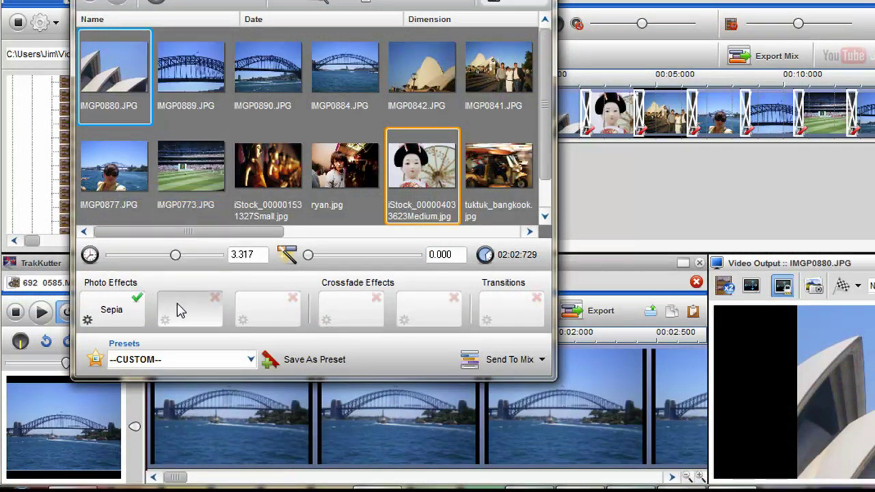
pyautogui.click(179, 310)
pyautogui.click(205, 261)
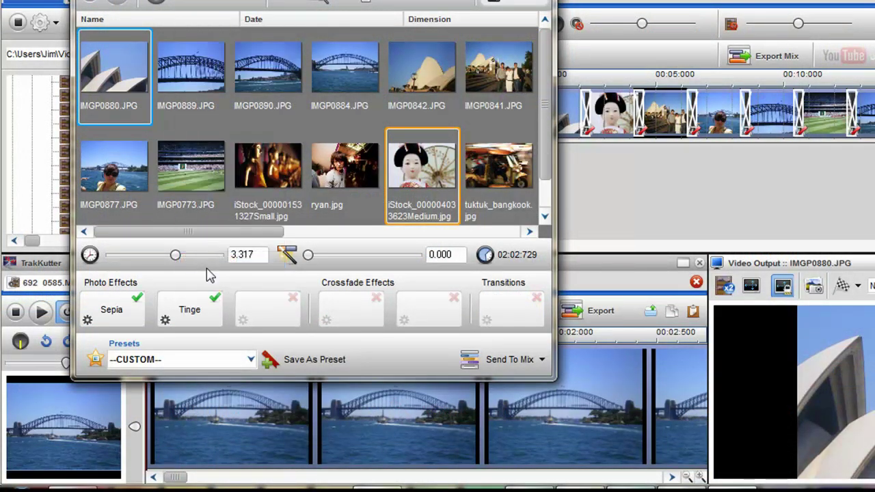
pyautogui.click(360, 312)
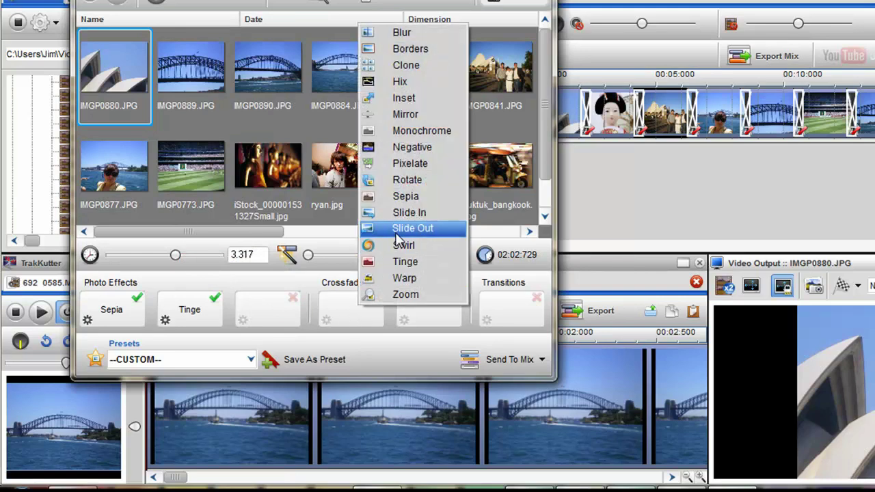
pyautogui.click(399, 233)
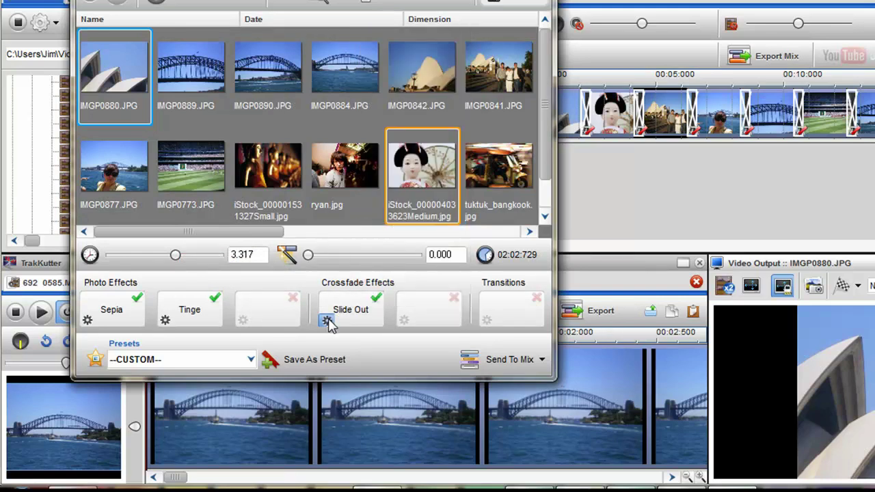
# Give the Slide Out crossfade a Slow Ascending Ramp envelope
pyautogui.click(327, 321)
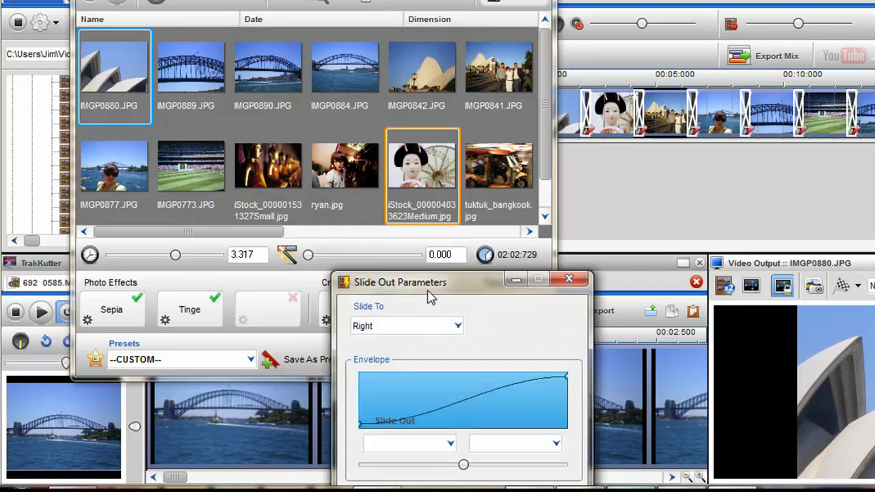
pyautogui.moveTo(425, 286); pyautogui.dragTo(502, 172)
pyautogui.click(523, 322)
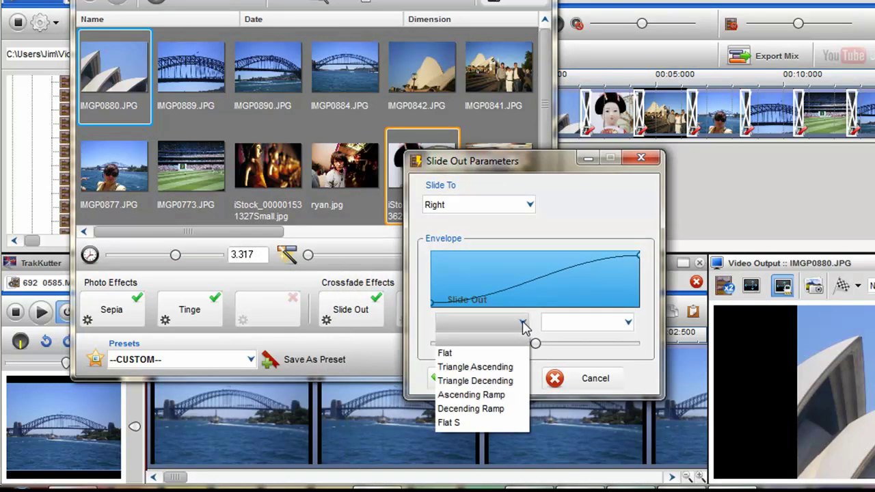
pyautogui.click(475, 395)
pyautogui.click(623, 329)
pyautogui.click(580, 395)
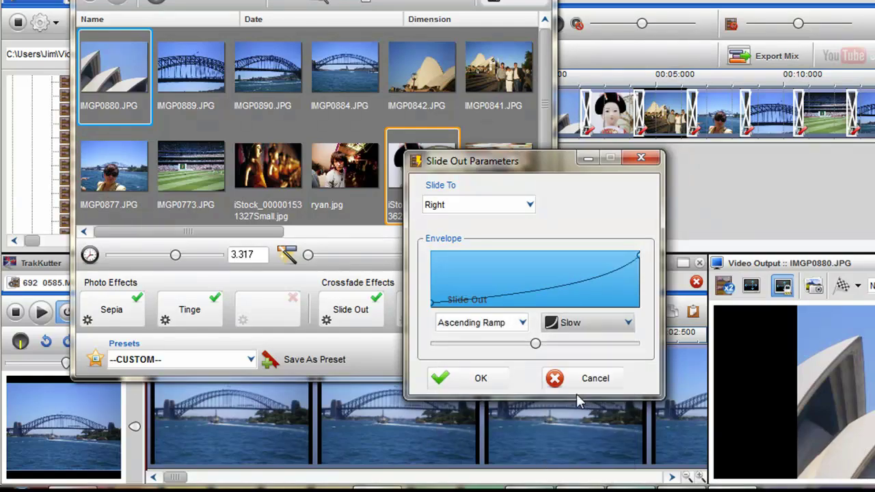
pyautogui.click(481, 379)
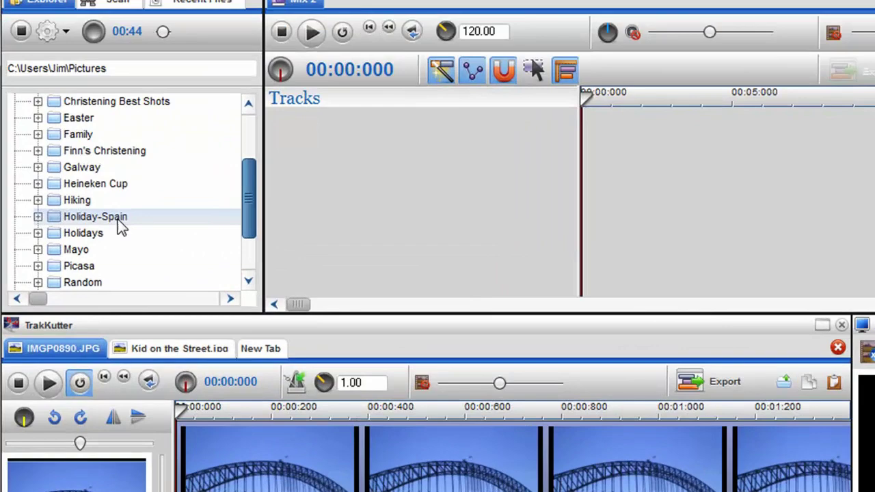
# Show the Holiday-Spain photos in Media Manager with thumbnails sized to six per row
pyautogui.rightClick(78, 239)
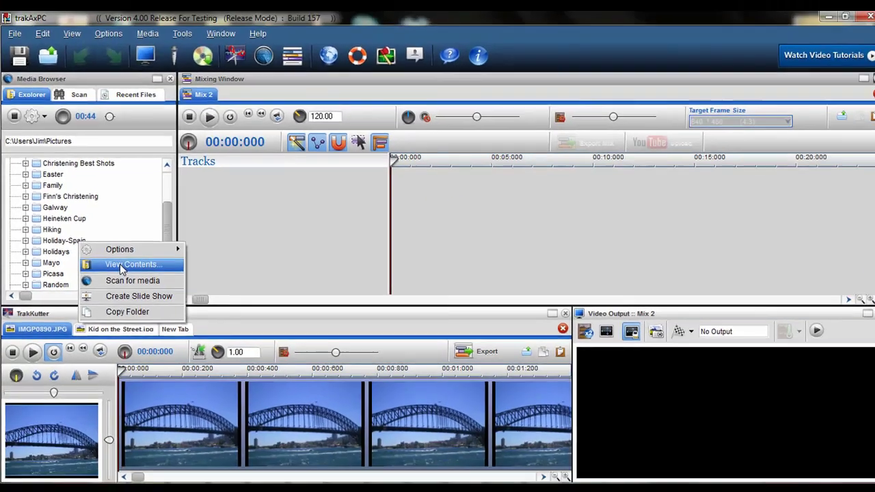
pyautogui.click(268, 242)
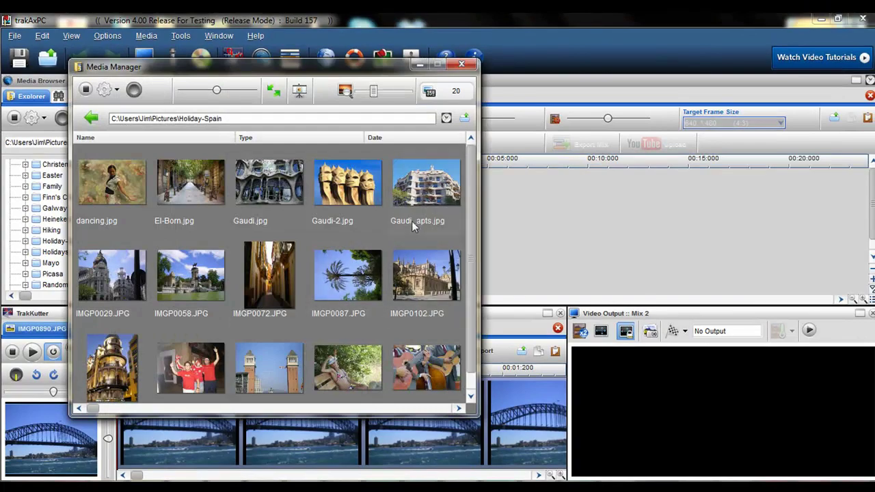
pyautogui.moveTo(375, 96); pyautogui.dragTo(390, 93)
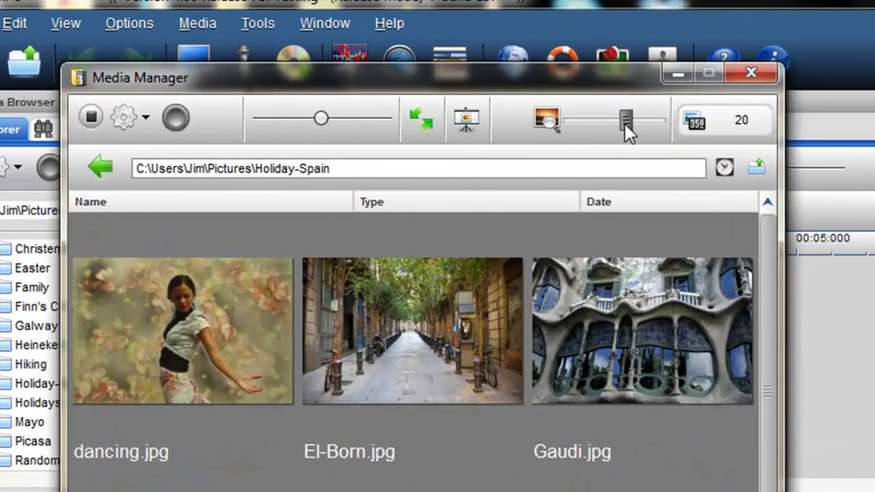
pyautogui.moveTo(625, 124); pyautogui.dragTo(589, 121)
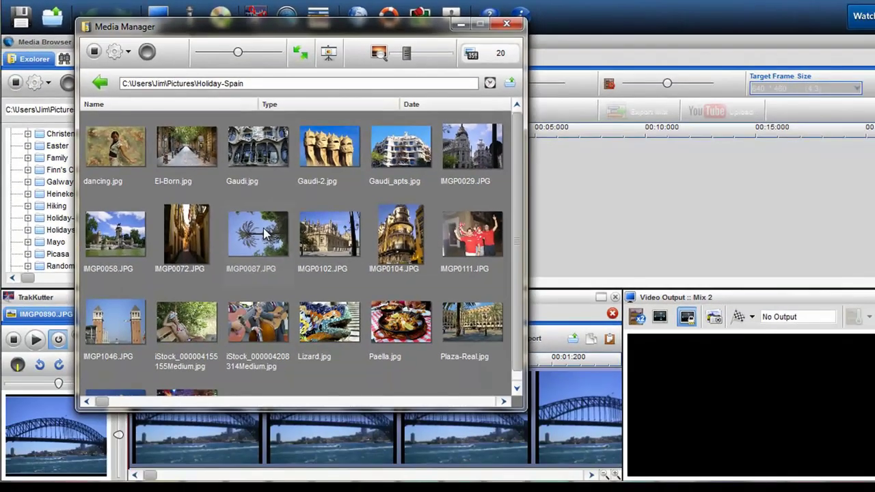
# Rotate the IMGP0087 palm photo 90° in its properties so it stands upright
pyautogui.rightClick(363, 408)
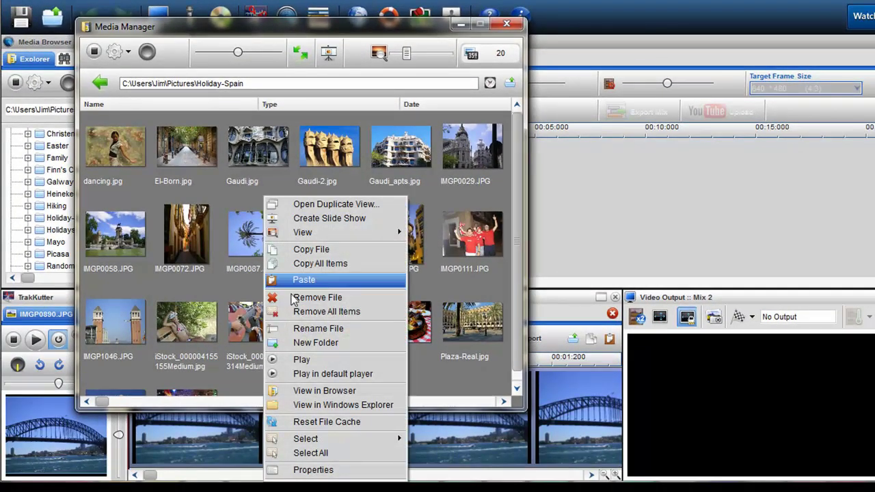
pyautogui.click(305, 469)
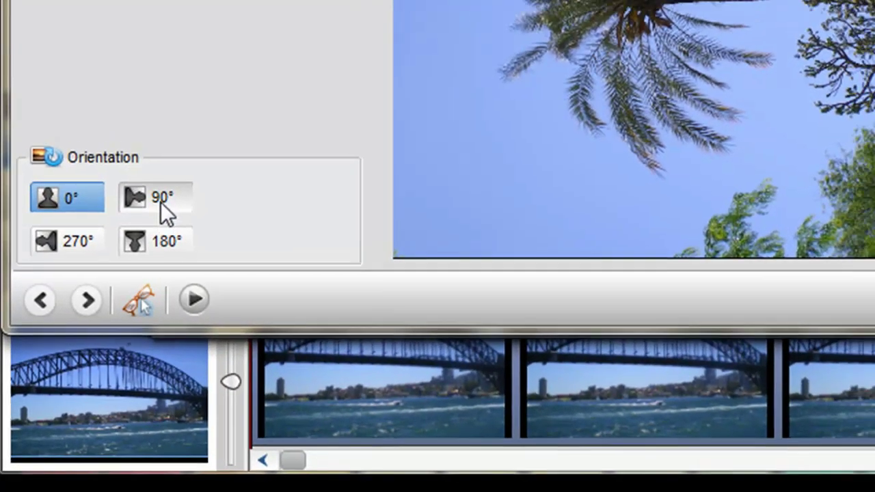
pyautogui.click(162, 197)
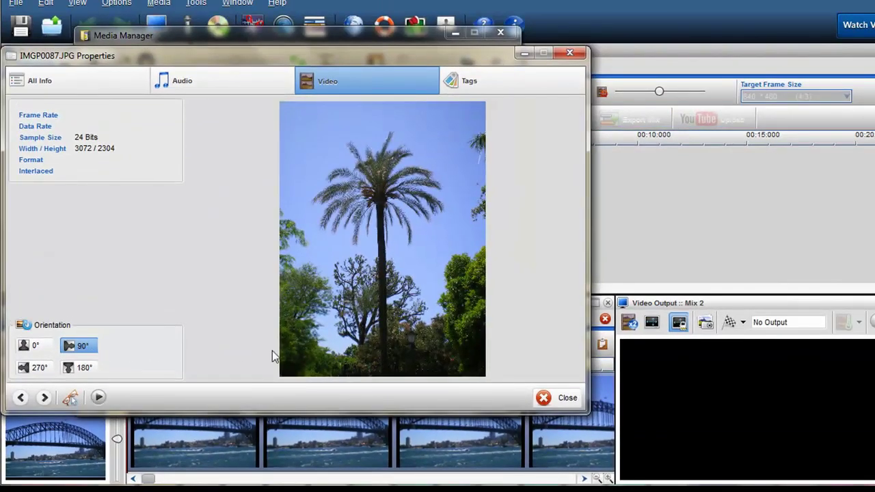
pyautogui.click(559, 398)
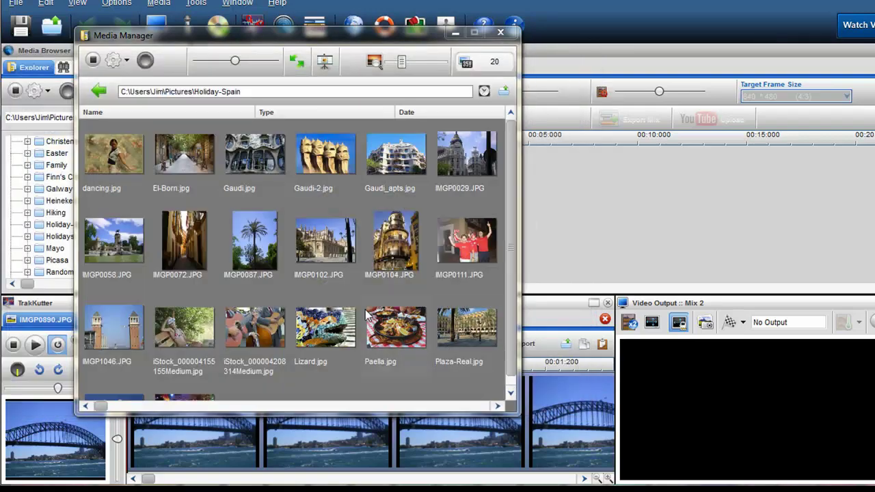
# Remove IMGP0072.JPG from Holiday-Spain, sending it to the Recycle Bin
pyautogui.click(190, 246)
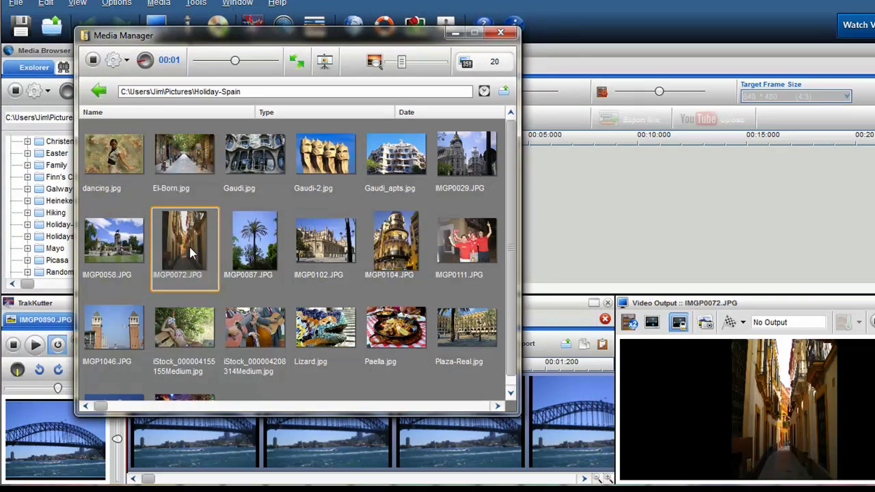
pyautogui.rightClick(189, 247)
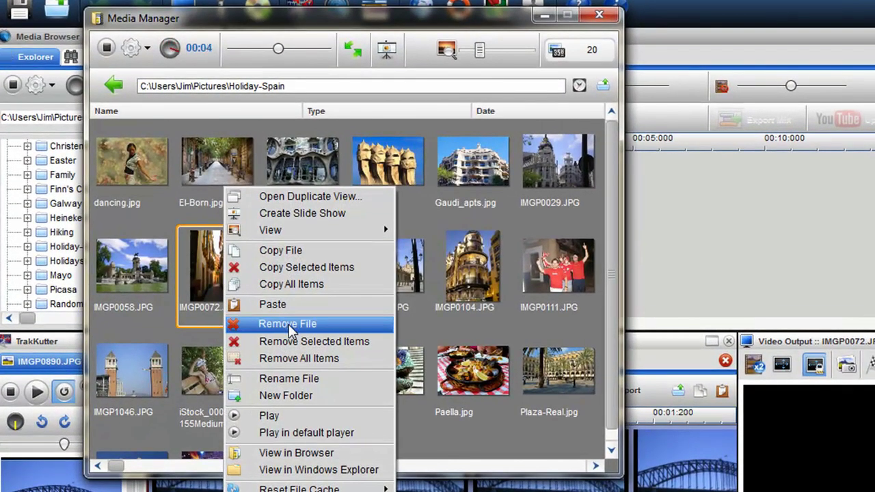
pyautogui.click(288, 325)
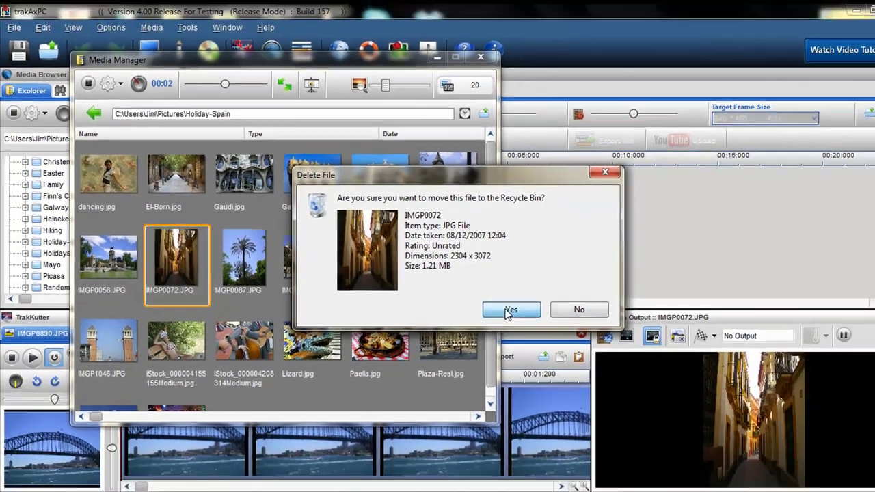
pyautogui.click(509, 310)
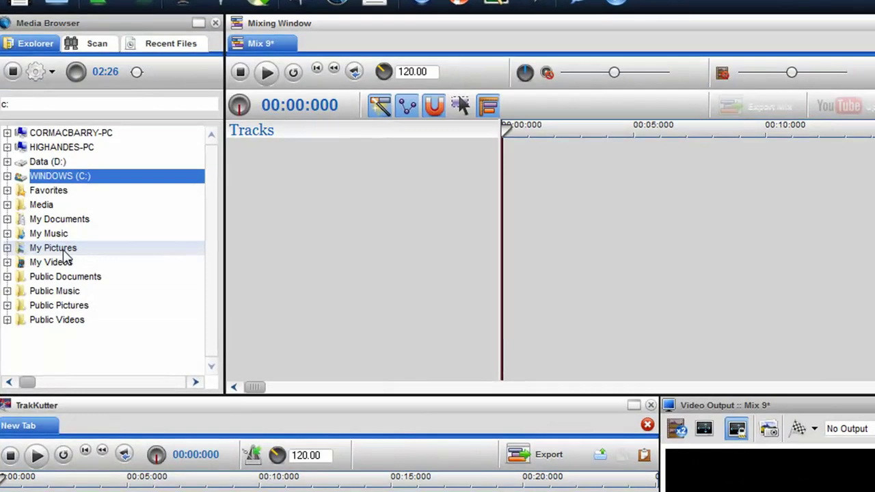
# Open Holiday-Spain in the media manager and select all its files
pyautogui.rightClick(63, 251)
pyautogui.click(92, 281)
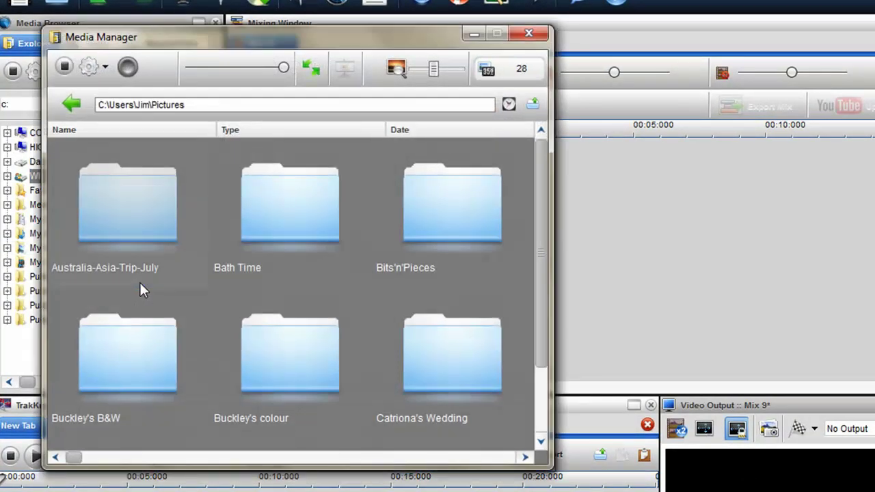
pyautogui.moveTo(535, 242); pyautogui.dragTo(537, 279)
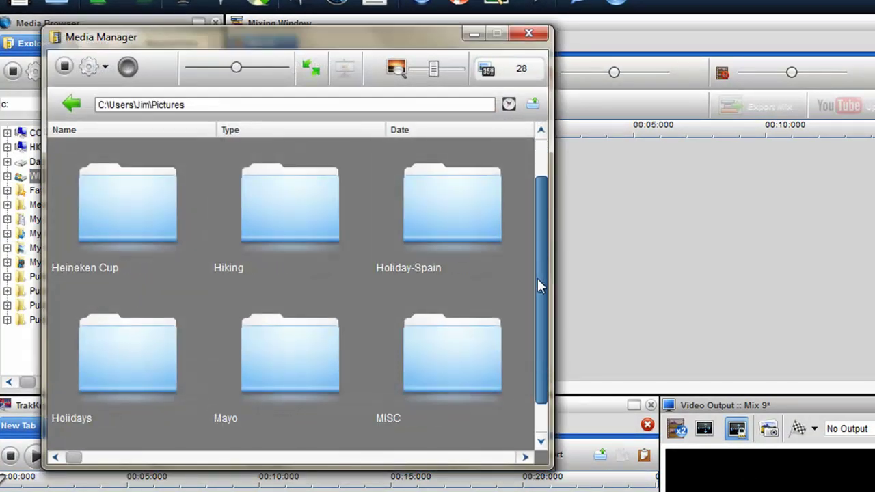
pyautogui.doubleClick(443, 222)
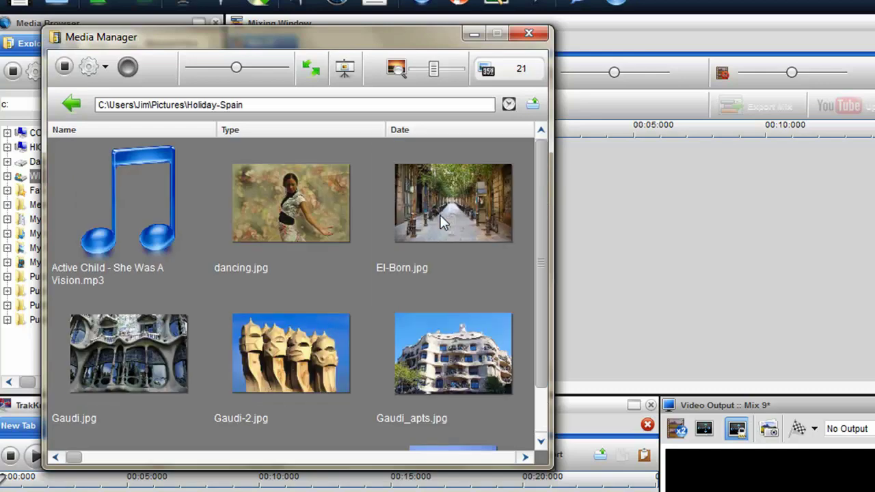
pyautogui.moveTo(433, 72); pyautogui.dragTo(422, 71)
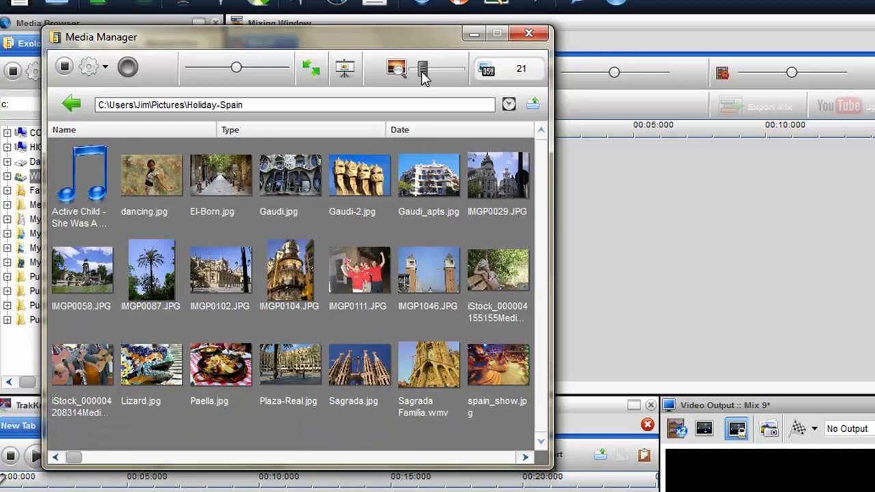
pyautogui.rightClick(261, 425)
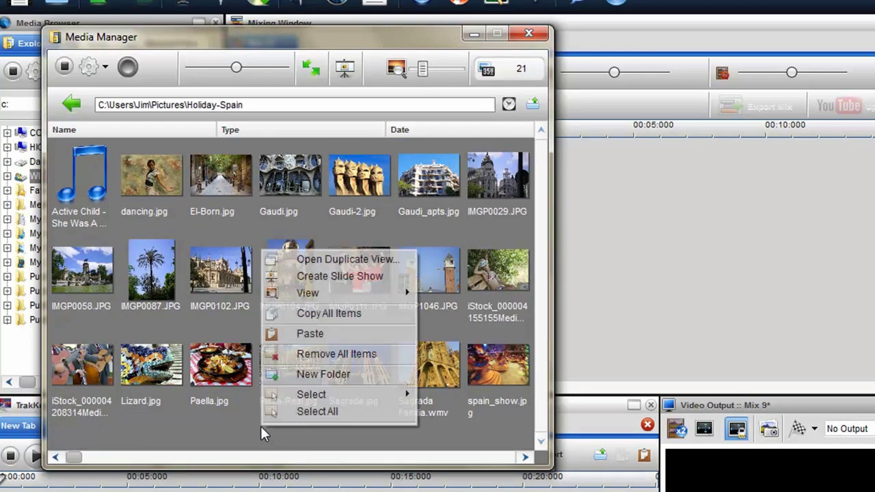
pyautogui.click(312, 409)
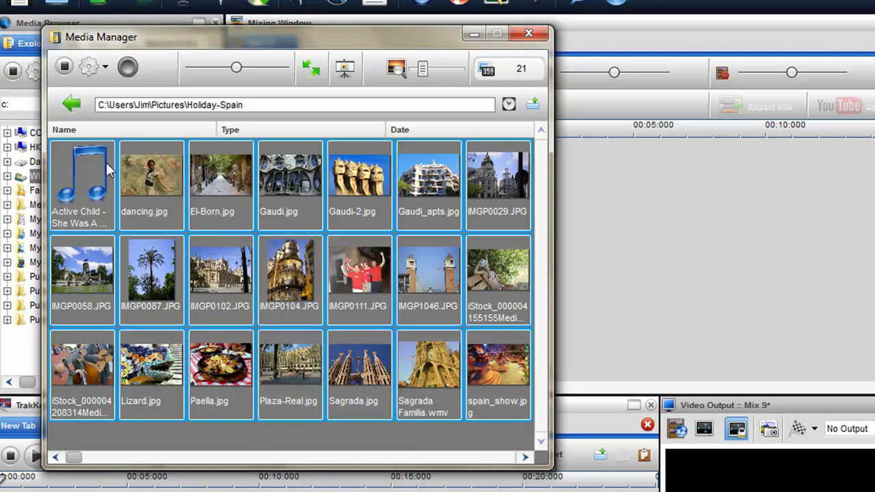
# Paste the Holiday-Spain song, photos and video onto Mix 9 tracks with Smooth cross fades
pyautogui.moveTo(566, 153); pyautogui.dragTo(566, 154)
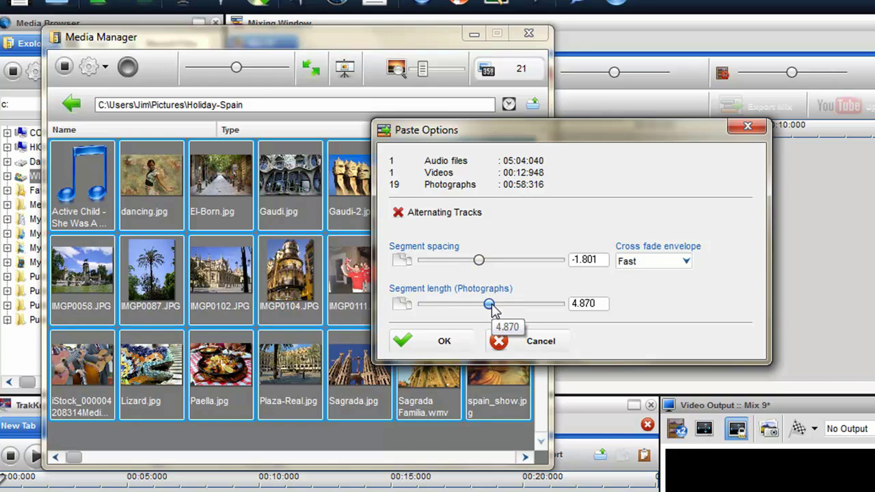
pyautogui.click(652, 264)
pyautogui.click(635, 289)
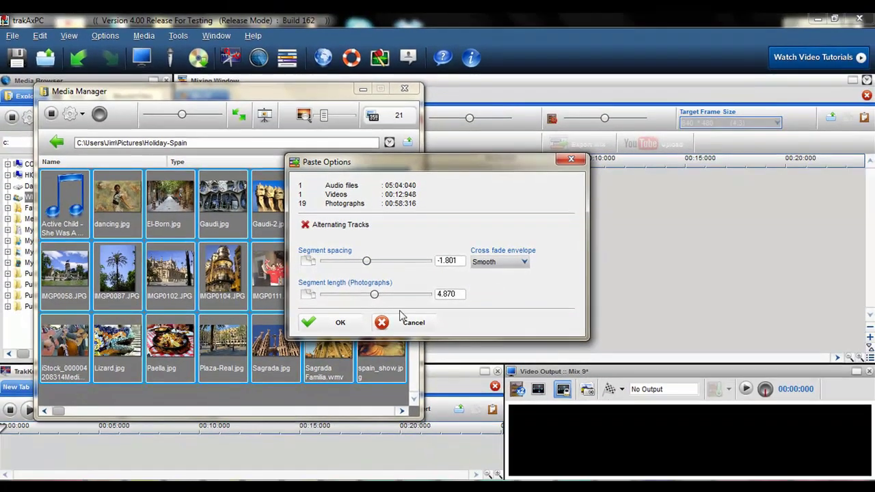
pyautogui.click(335, 324)
# Move the track 3 and track 4 clips later along the Mix 9 timeline
pyautogui.click(405, 90)
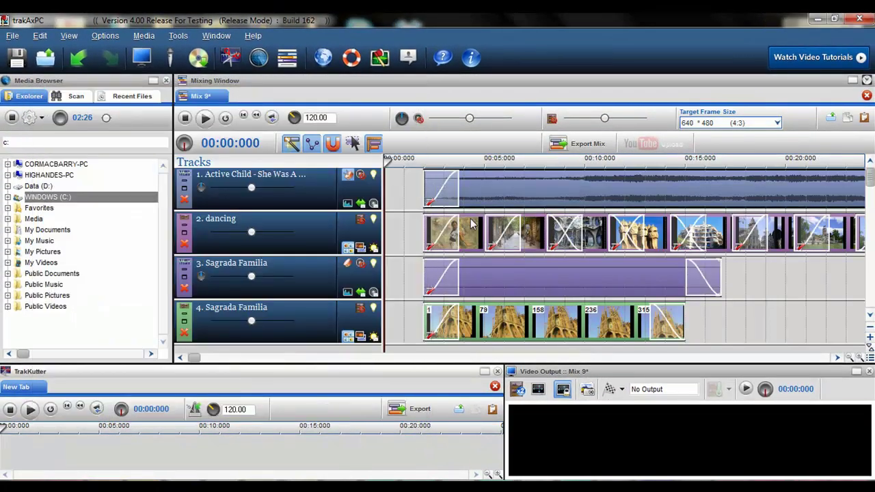
pyautogui.moveTo(497, 274); pyautogui.dragTo(537, 274)
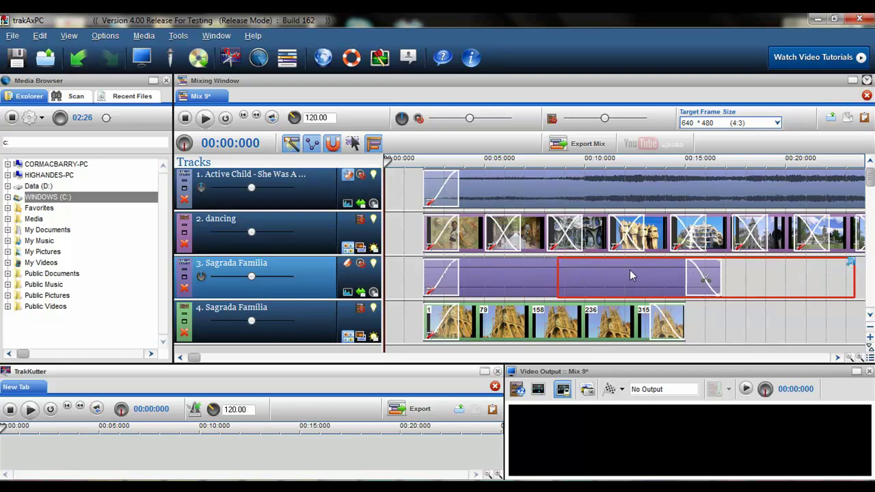
pyautogui.moveTo(657, 274); pyautogui.dragTo(657, 276)
pyautogui.moveTo(502, 328); pyautogui.dragTo(661, 317)
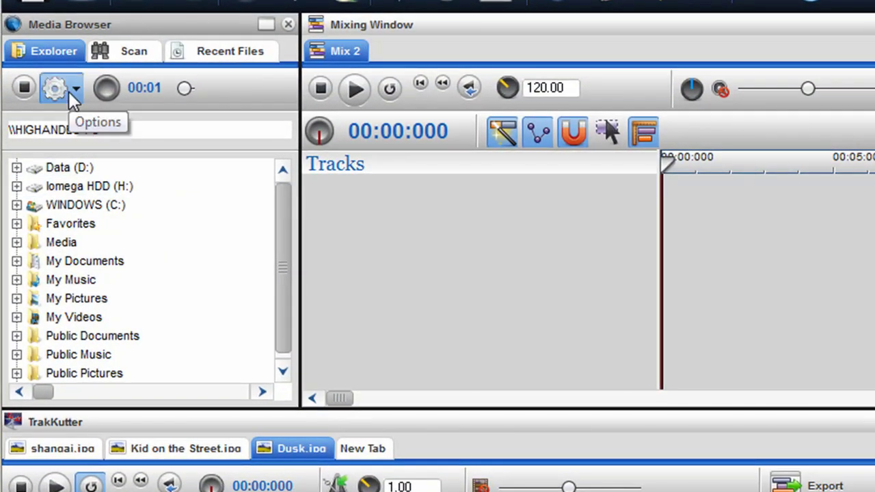
# Allow access to network computers, browse the networked PC's Users folder, then bring up the Media folder's actions
pyautogui.click(68, 91)
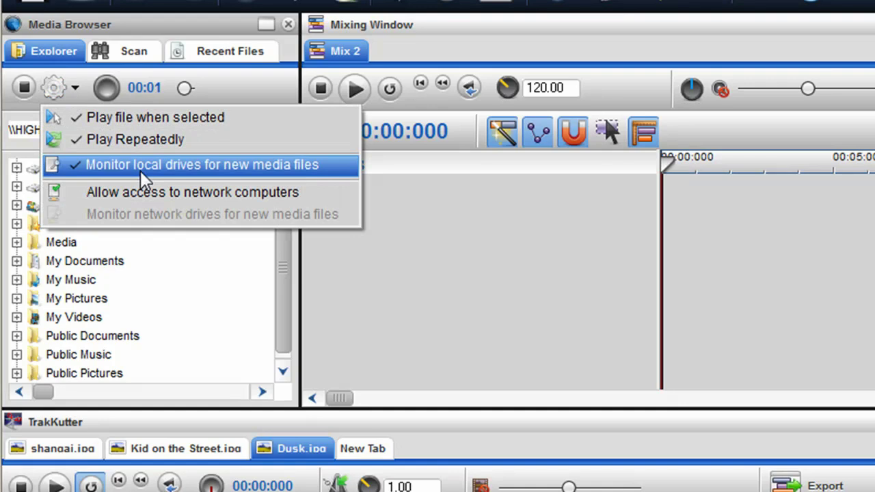
pyautogui.click(141, 191)
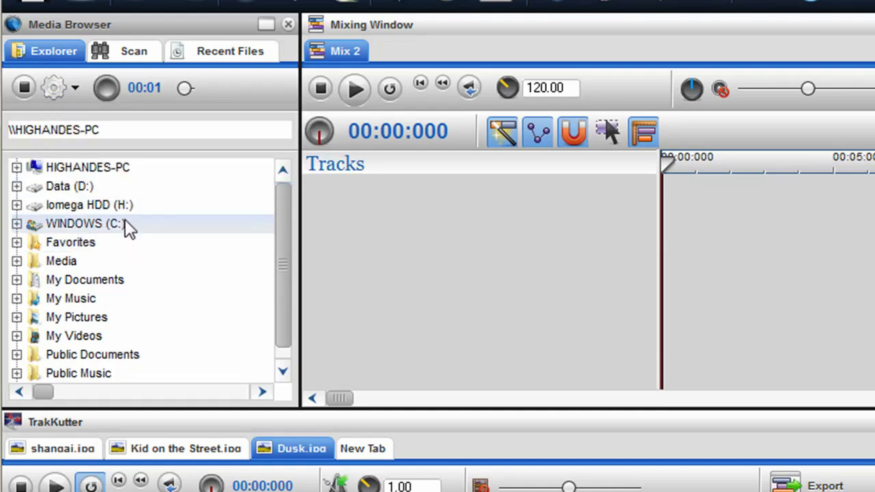
pyautogui.doubleClick(35, 168)
pyautogui.click(42, 186)
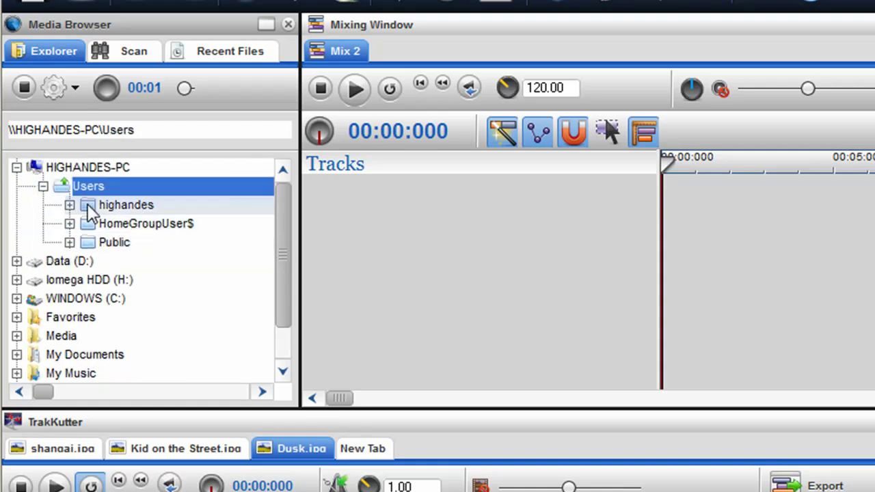
pyautogui.click(16, 167)
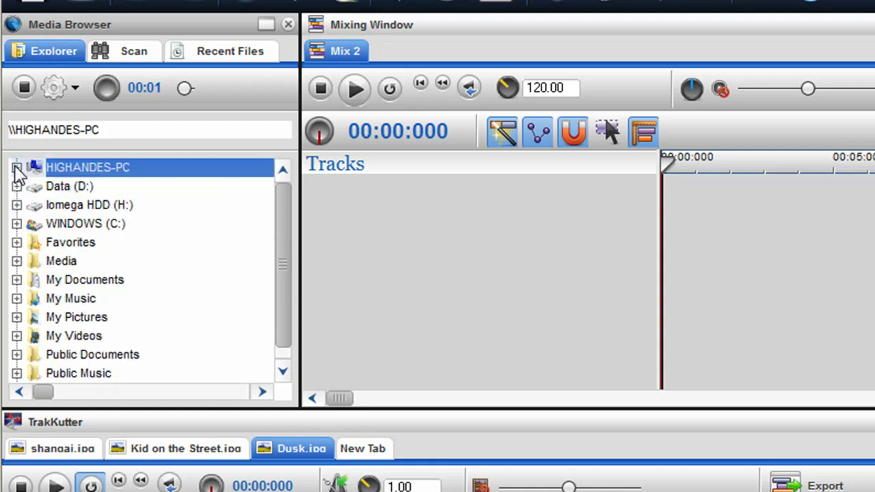
pyautogui.rightClick(215, 262)
pyautogui.moveTo(246, 280)
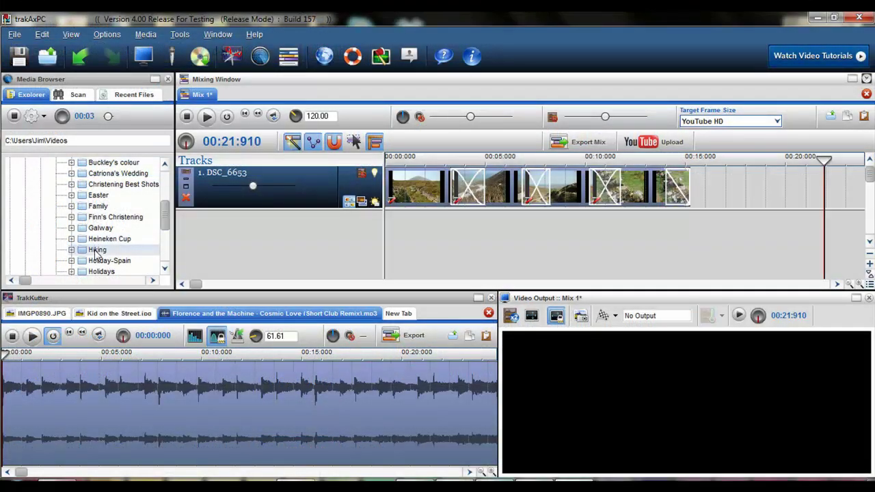
# Preview Beautiful Butterfly.mov from the Hiking folder and place it on Mix 1's second track after the photos
pyautogui.rightClick(98, 252)
pyautogui.click(141, 272)
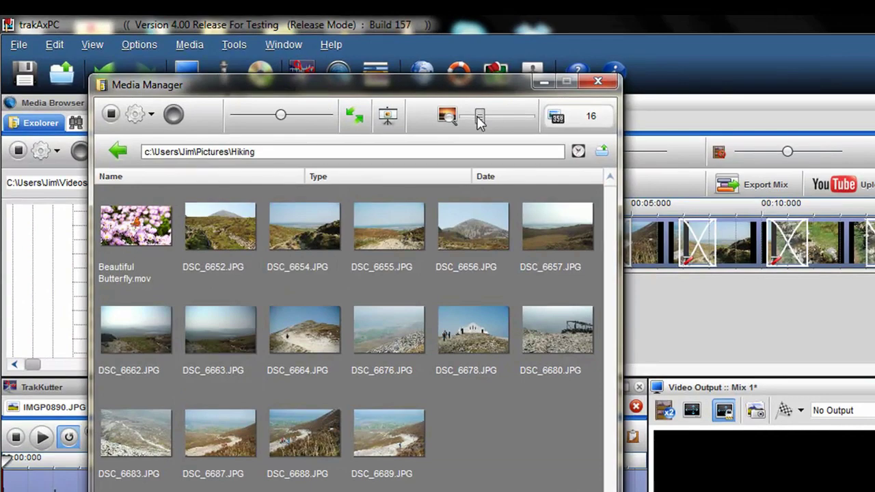
pyautogui.moveTo(480, 120); pyautogui.dragTo(507, 121)
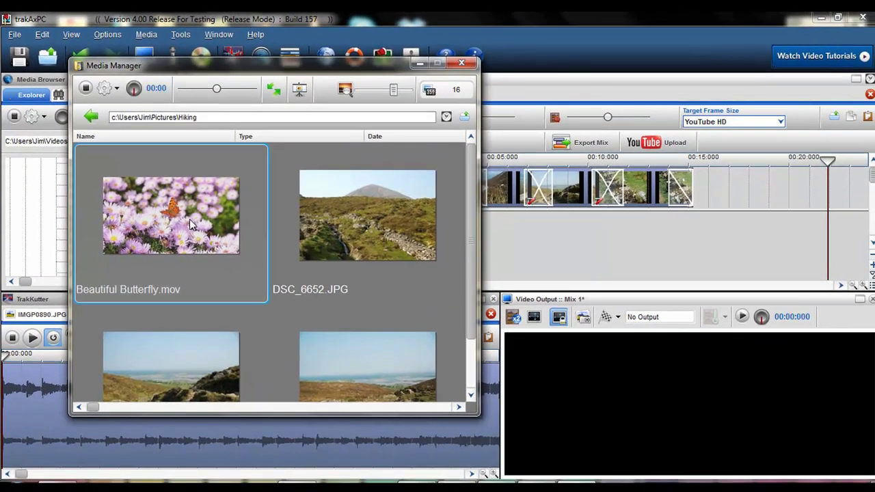
pyautogui.click(191, 224)
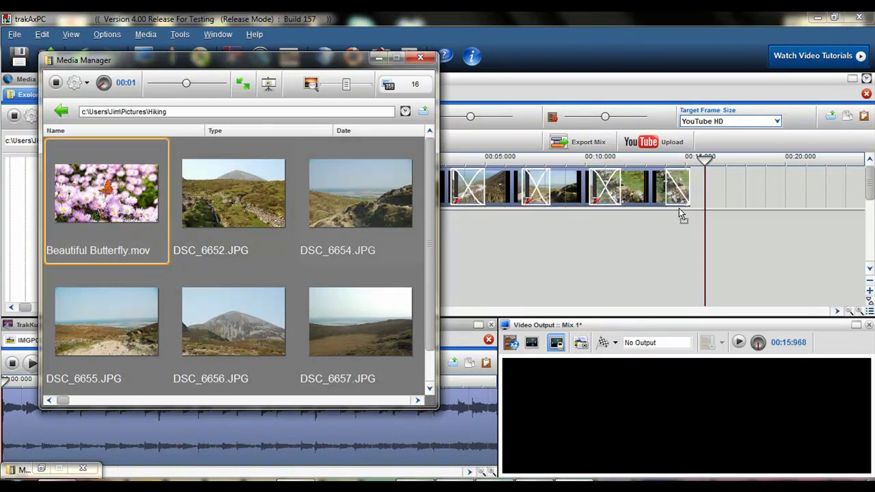
pyautogui.moveTo(667, 222); pyautogui.dragTo(666, 222)
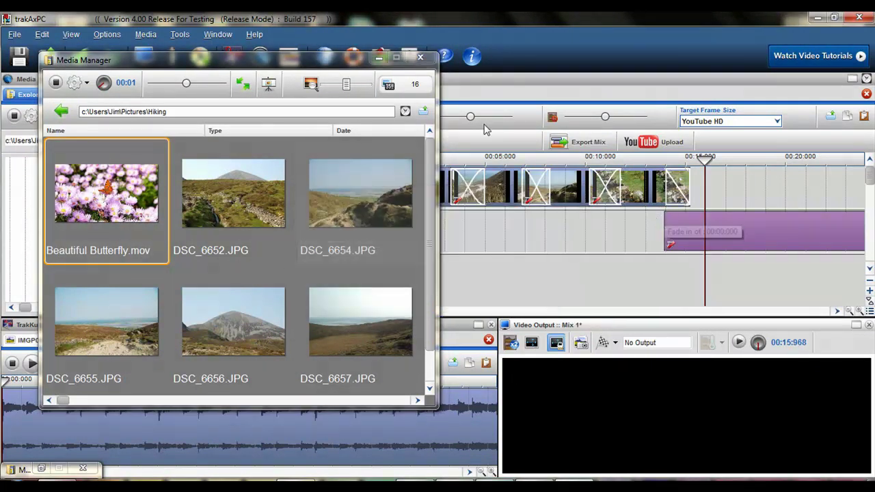
# Paste the Cosmic Love remix onto a third Mix 1 track at 0:00 and give the butterfly clip a short fade-in
pyautogui.click(420, 59)
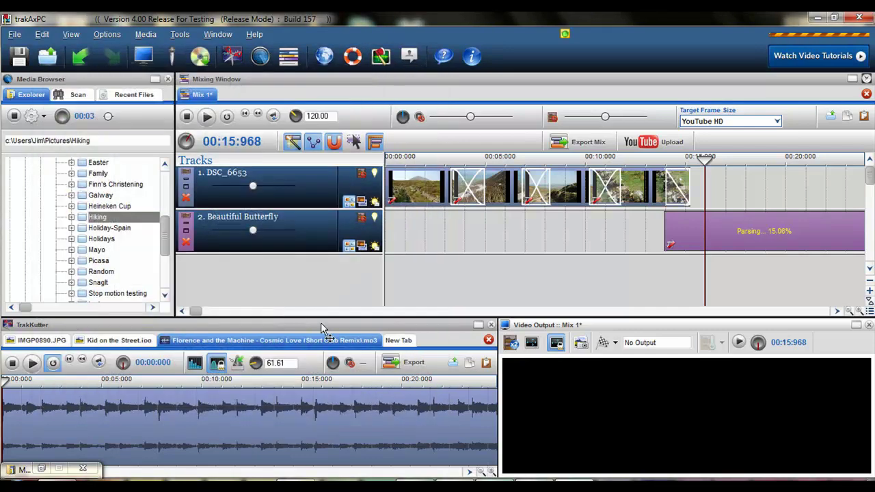
pyautogui.rightClick(323, 416)
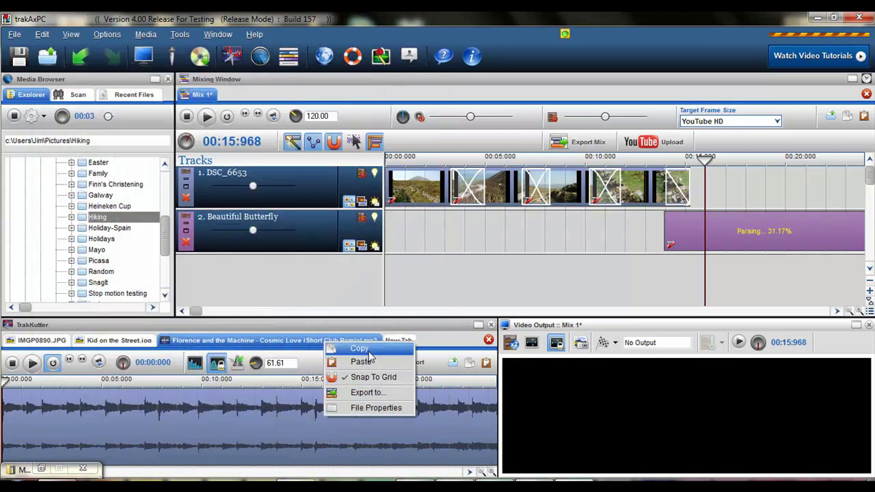
pyautogui.click(368, 351)
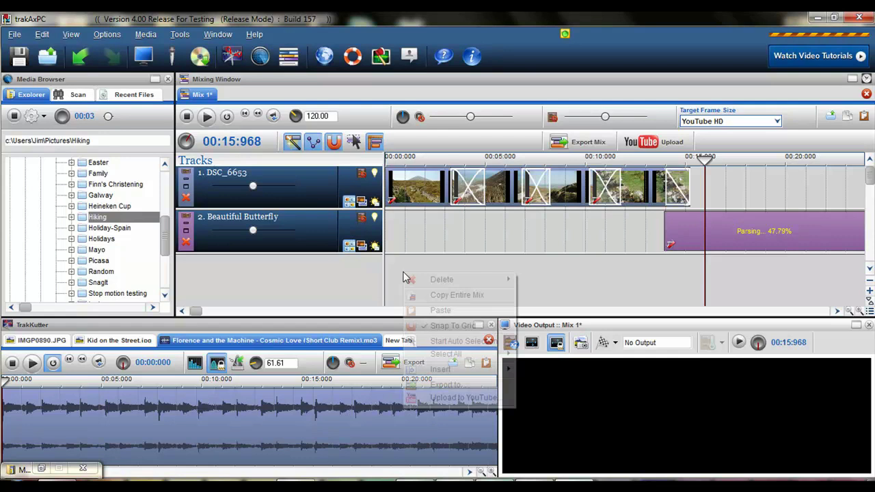
pyautogui.click(438, 311)
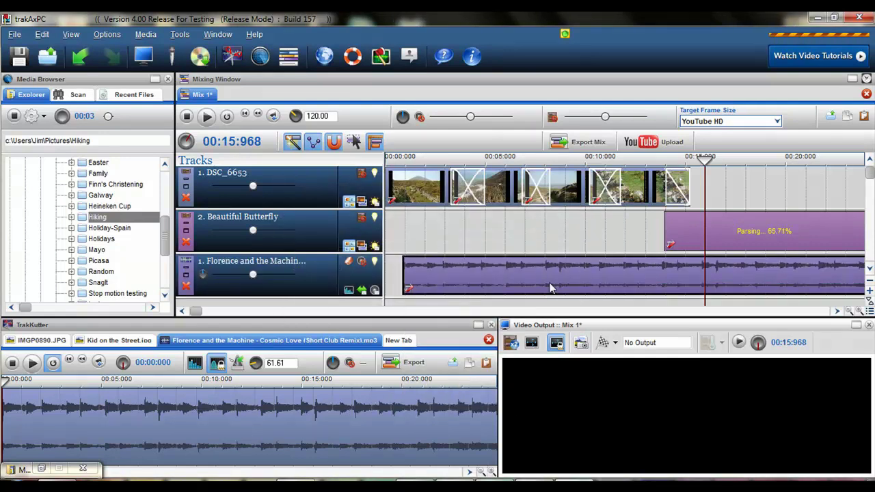
pyautogui.click(409, 275)
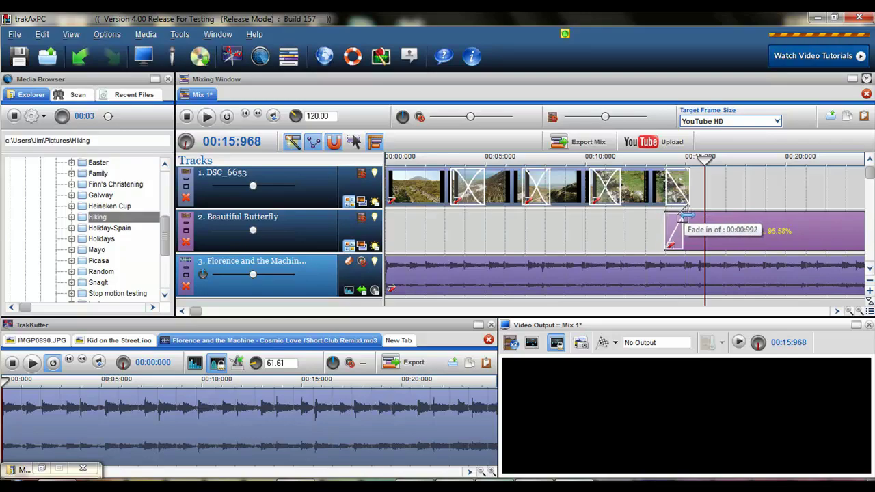
pyautogui.moveTo(686, 211); pyautogui.dragTo(688, 212)
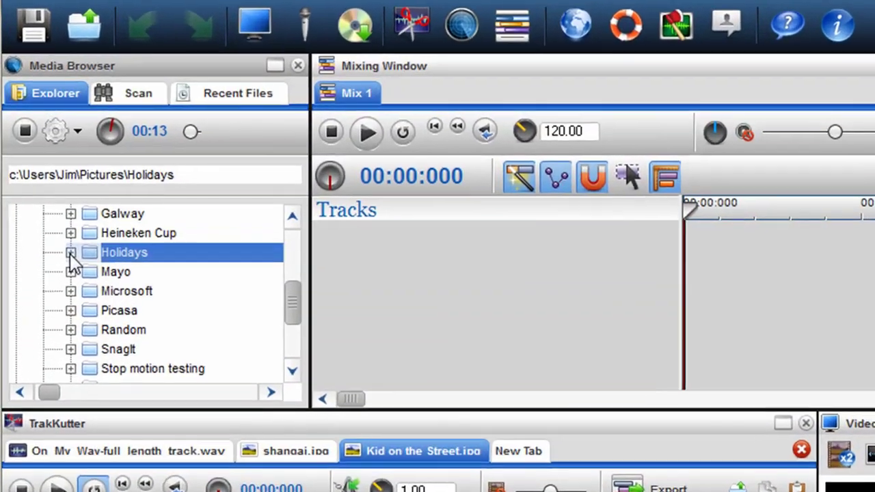
# Play Surfing Holiday.mp4 from the Holidays folder in the video output
pyautogui.click(50, 208)
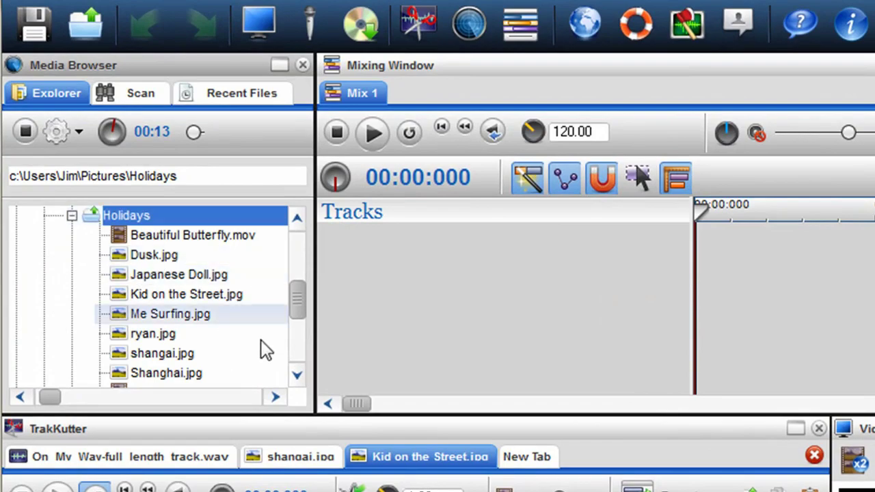
pyautogui.click(297, 376)
pyautogui.click(297, 376)
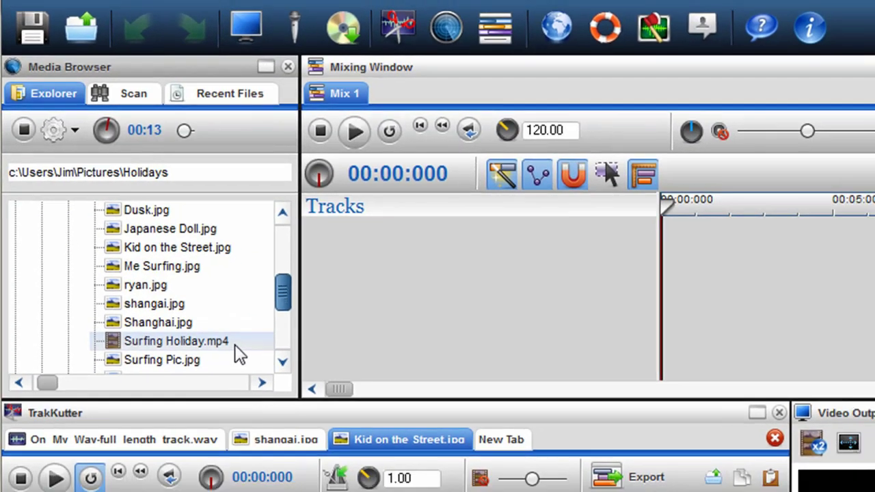
pyautogui.click(205, 353)
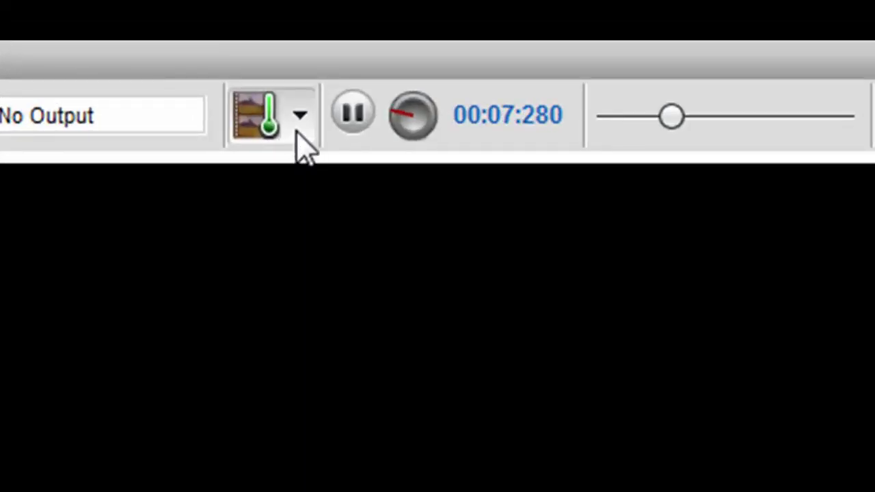
# Set the Video Output playback quality to Best Quality
pyautogui.click(298, 127)
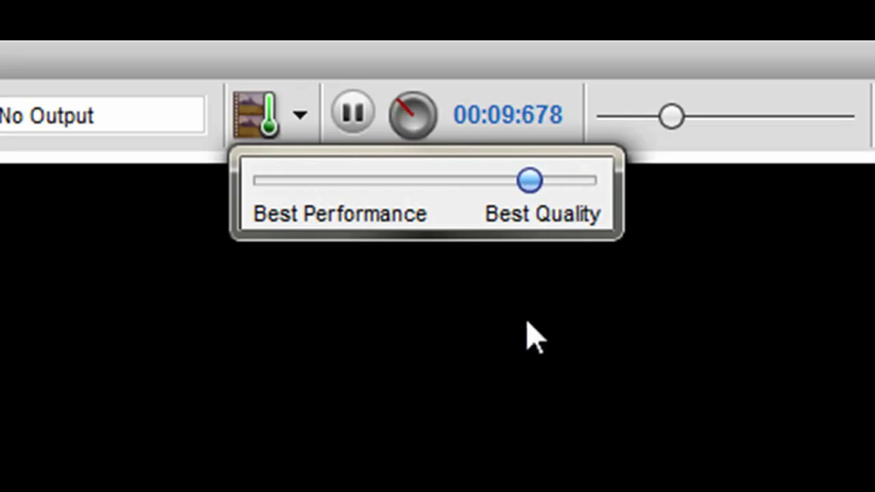
pyautogui.moveTo(528, 189); pyautogui.dragTo(436, 190)
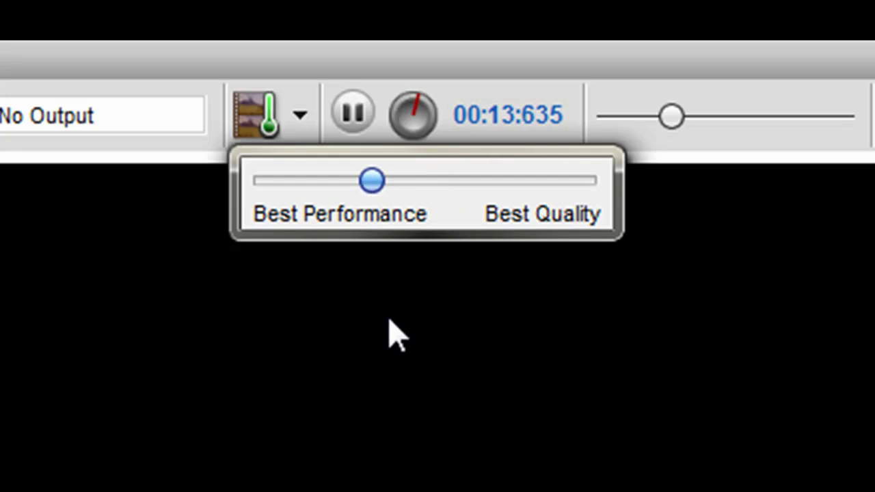
pyautogui.click(607, 183)
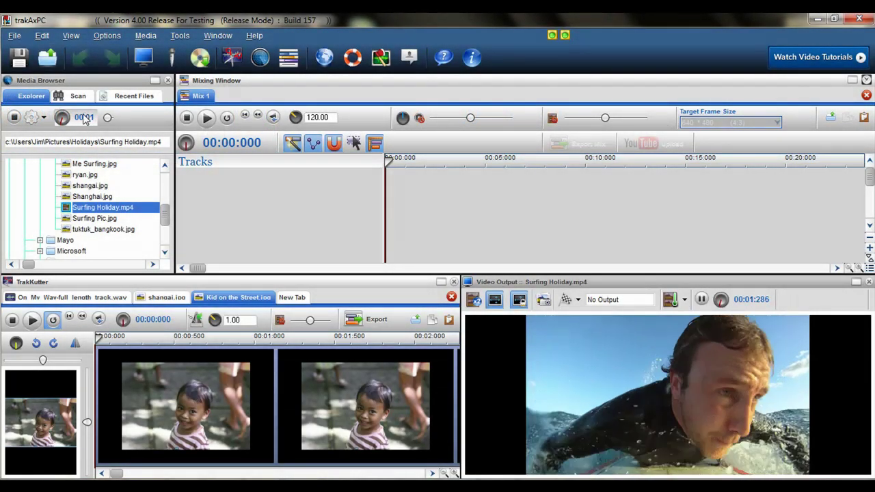
# Scrub Surfing Holiday.mp4 with the Media Browser and Video Output seek sliders, stopping at 00:08:033
pyautogui.click(84, 118)
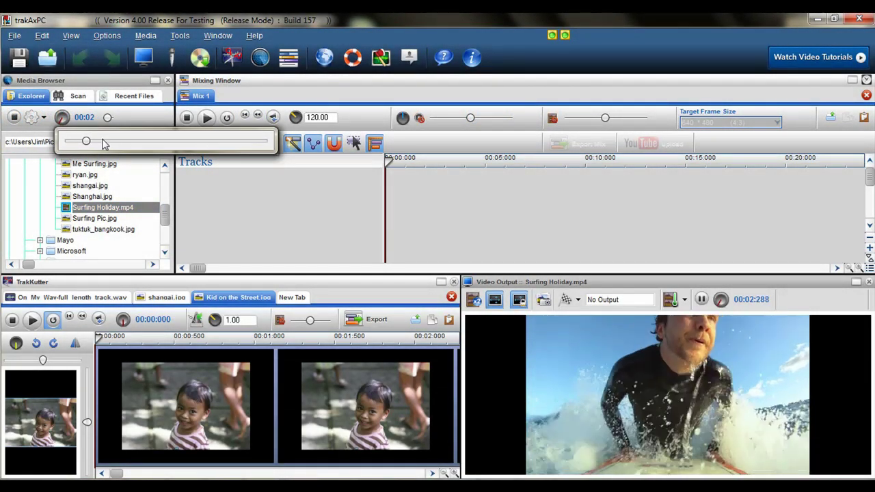
pyautogui.moveTo(104, 144)
pyautogui.mouseDown()
pyautogui.moveTo(182, 146)
pyautogui.moveTo(103, 144)
pyautogui.mouseUp()
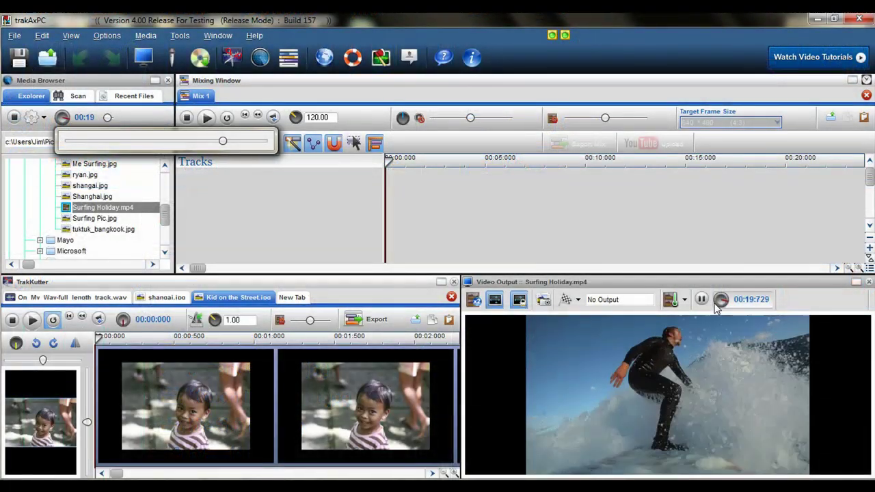
pyautogui.click(721, 299)
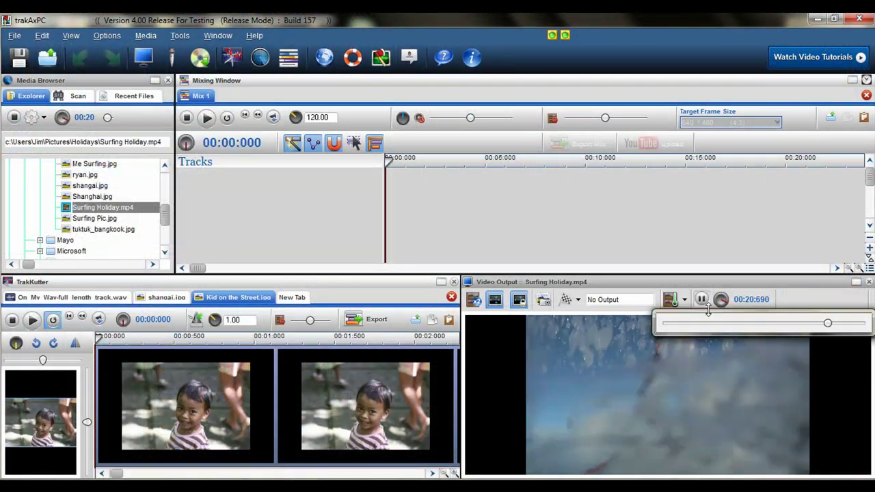
pyautogui.click(714, 324)
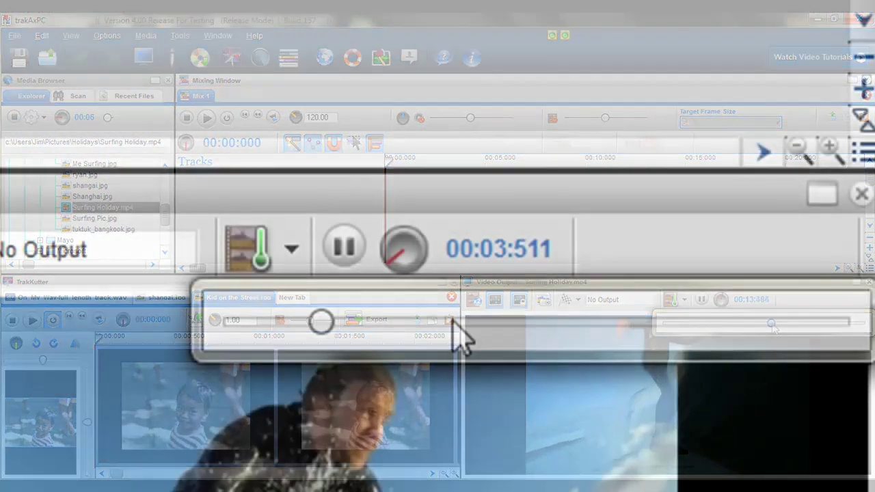
pyautogui.click(737, 323)
pyautogui.click(787, 325)
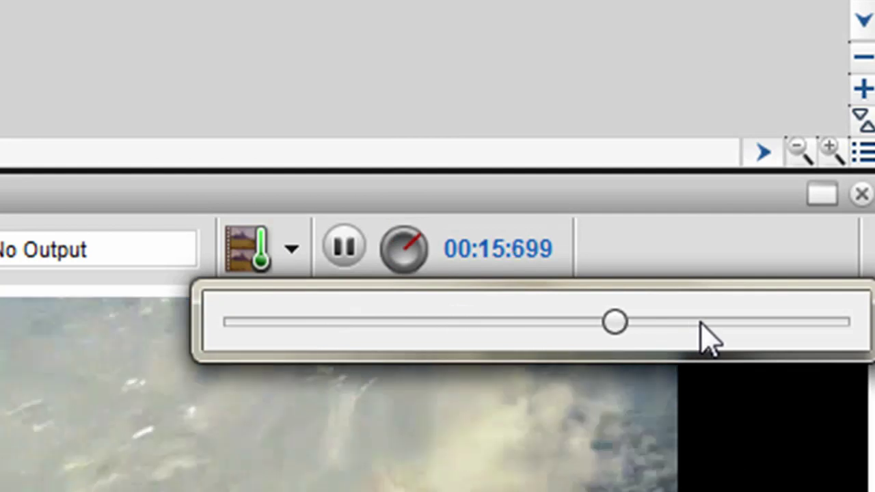
pyautogui.click(755, 324)
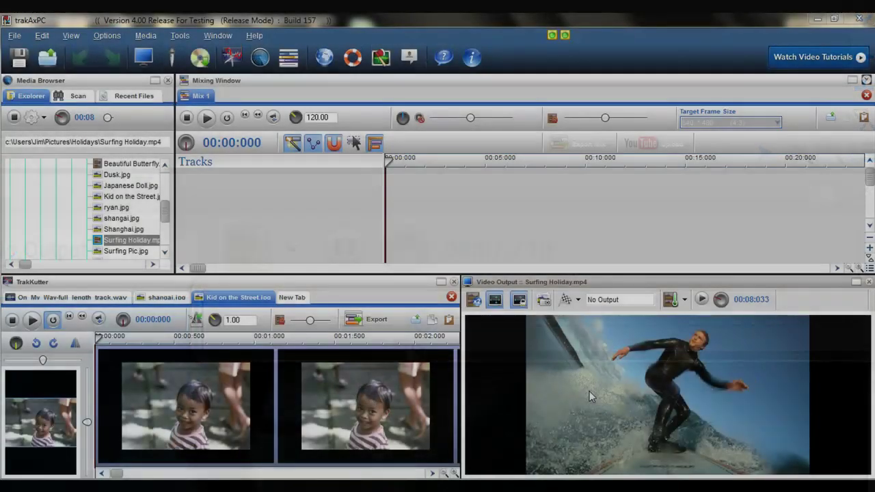